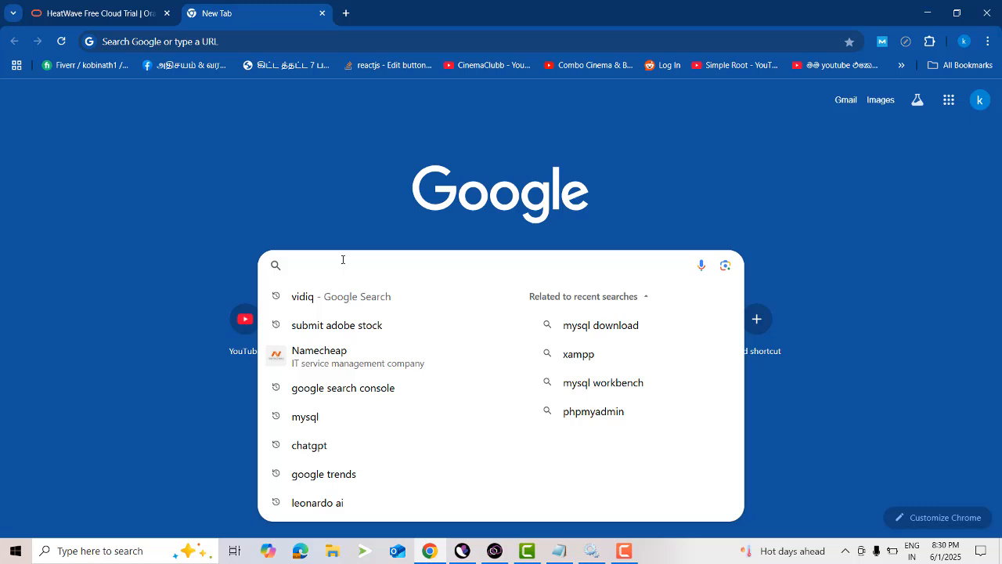
Search Google for "intellij idea", open the JetBrains IntelliJ IDEA page and dismiss its cookie notice.
{"action": "type", "text": "inde"}
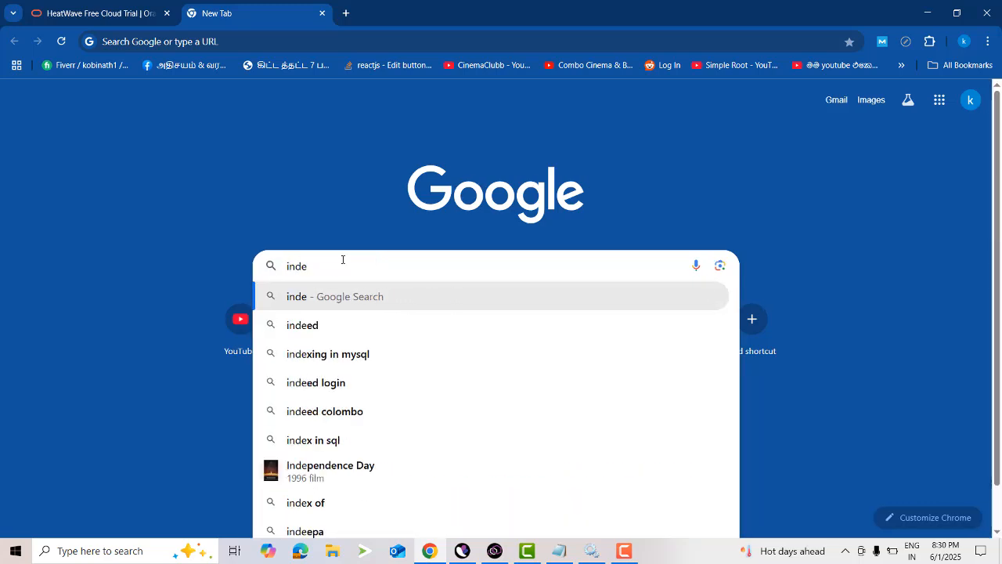
{"action": "key", "text": "BackSpace"}
{"action": "key", "text": "BackSpace"}
{"action": "type", "text": "te"}
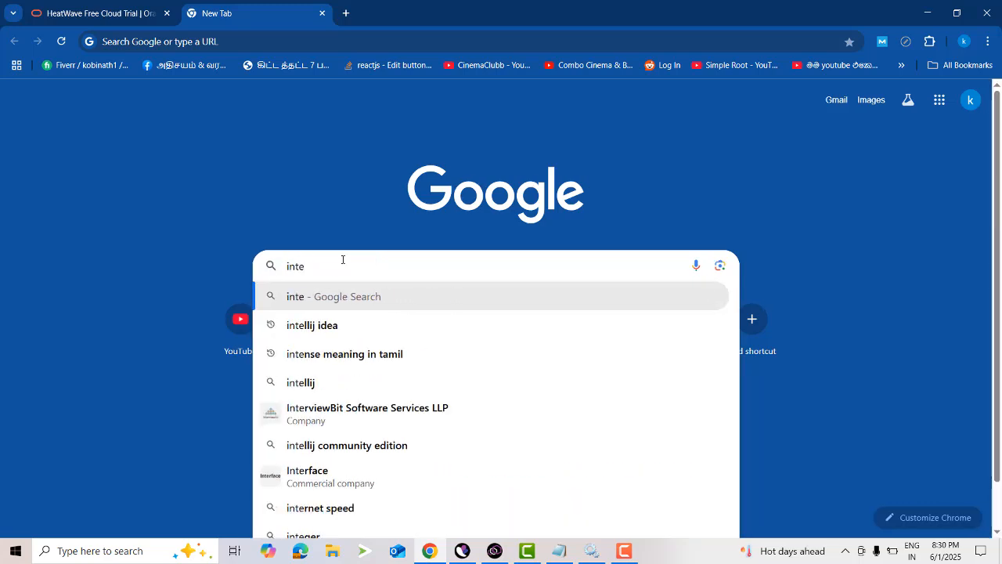
{"action": "key", "text": "Down"}
{"action": "key", "text": "Return"}
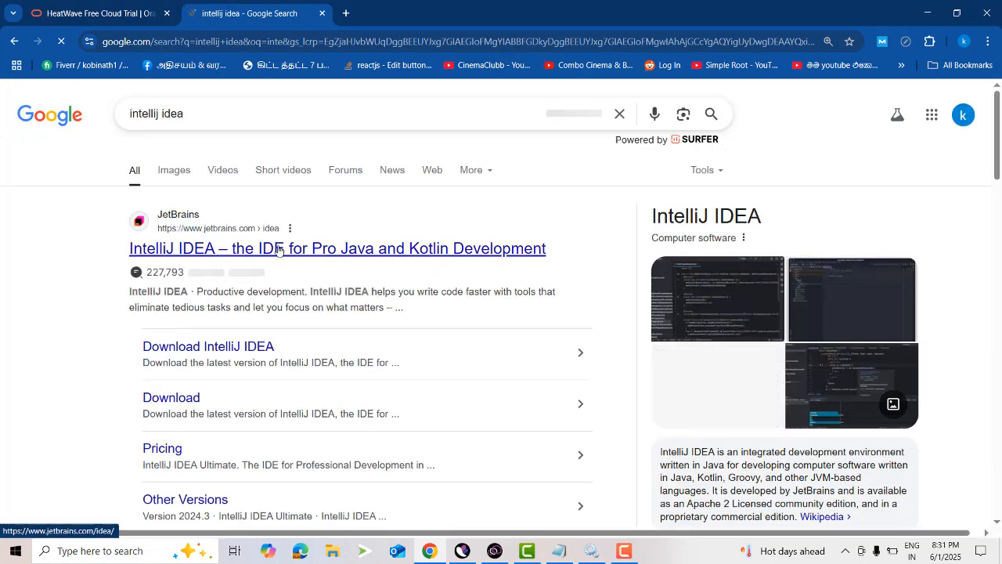
{"action": "left_click", "coordinate": [278, 249]}
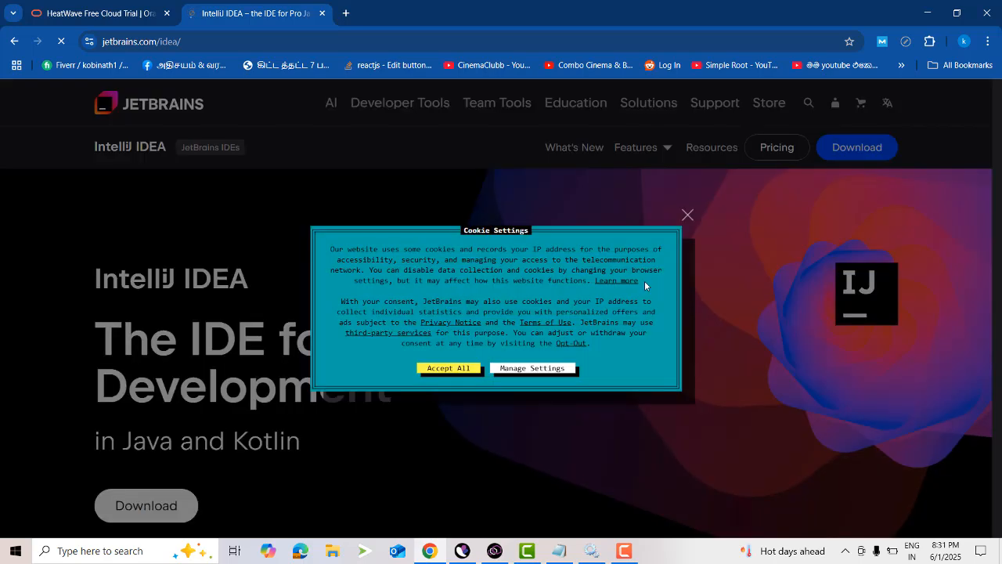
{"action": "left_click", "coordinate": [687, 216]}
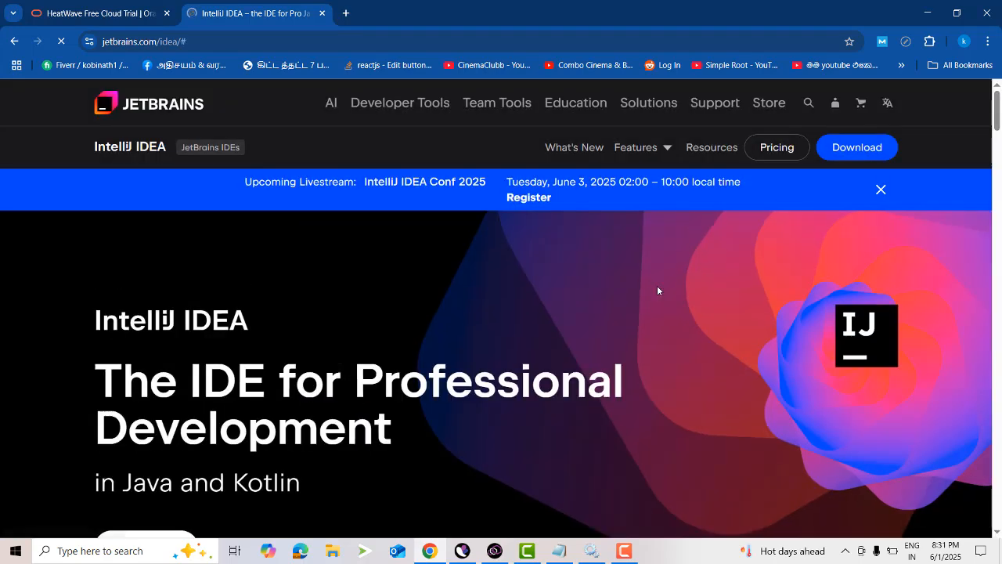
Look over the IntelliJ IDEA product page, including its features and customer testimonials.
{"action": "scroll", "coordinate": [650, 291], "scroll_direction": "down", "scroll_amount": 3}
{"action": "scroll", "coordinate": [686, 282], "scroll_direction": "down", "scroll_amount": 3}
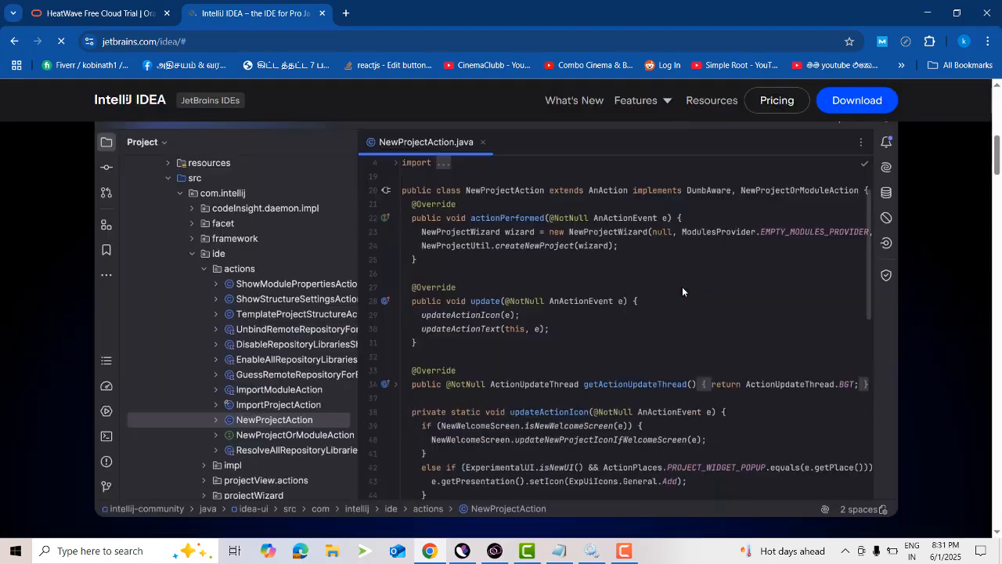
{"action": "scroll", "coordinate": [682, 288], "scroll_direction": "down", "scroll_amount": 5}
{"action": "scroll", "coordinate": [679, 289], "scroll_direction": "down", "scroll_amount": 6}
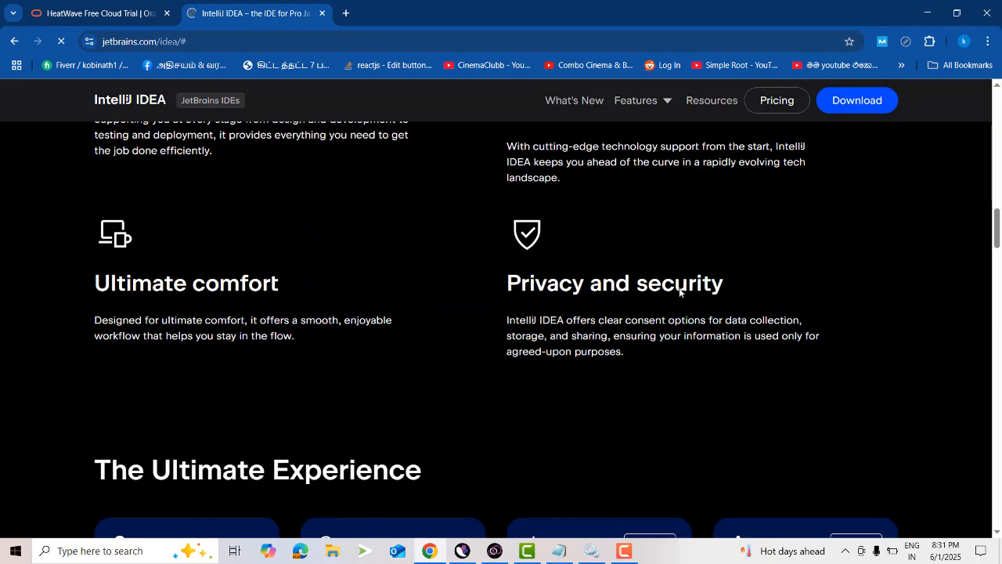
{"action": "scroll", "coordinate": [678, 290], "scroll_direction": "down", "scroll_amount": 15}
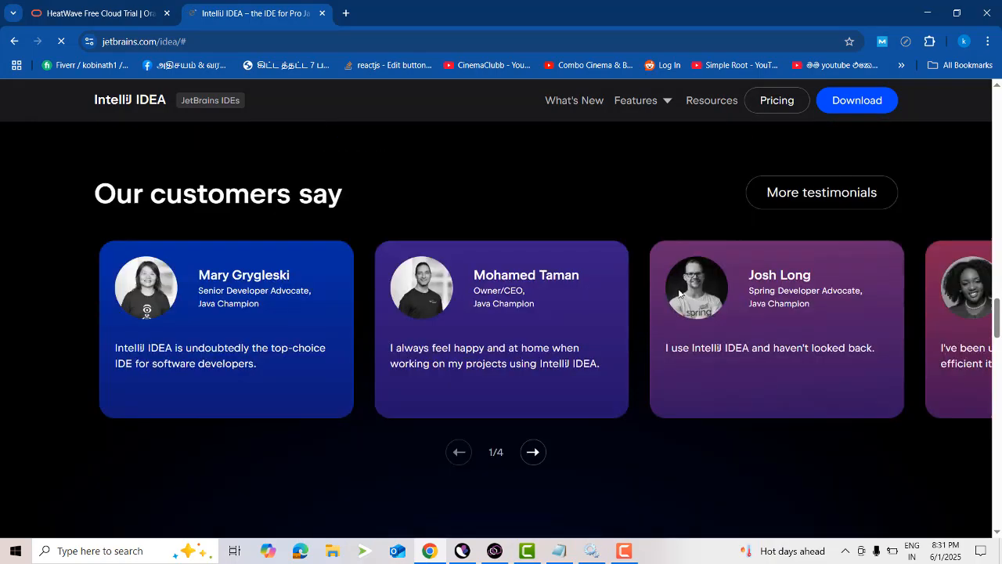
{"action": "scroll", "coordinate": [678, 289], "scroll_direction": "down", "scroll_amount": 7}
{"action": "scroll", "coordinate": [537, 330], "scroll_direction": "up", "scroll_amount": 10}
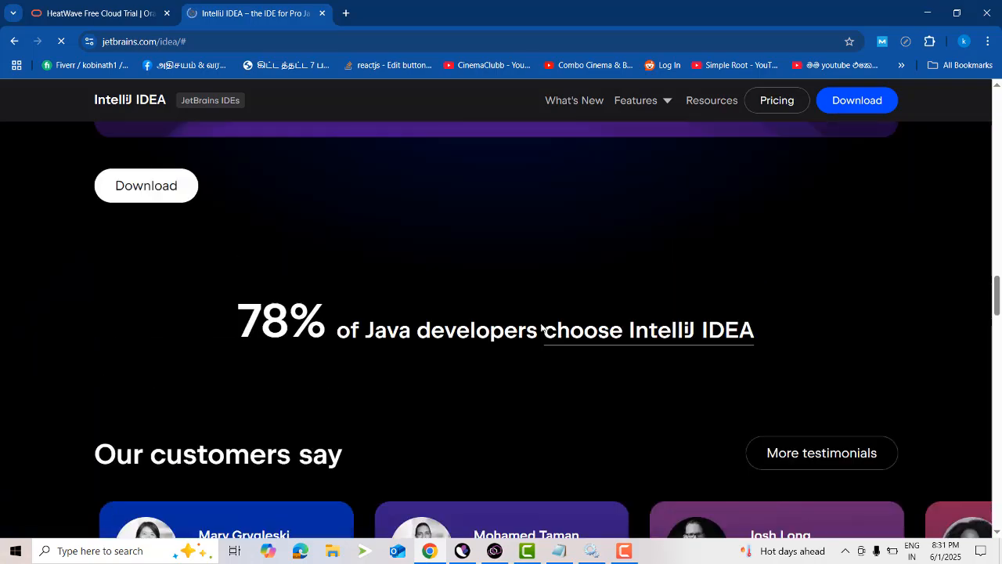
{"action": "scroll", "coordinate": [542, 327], "scroll_direction": "up", "scroll_amount": 20}
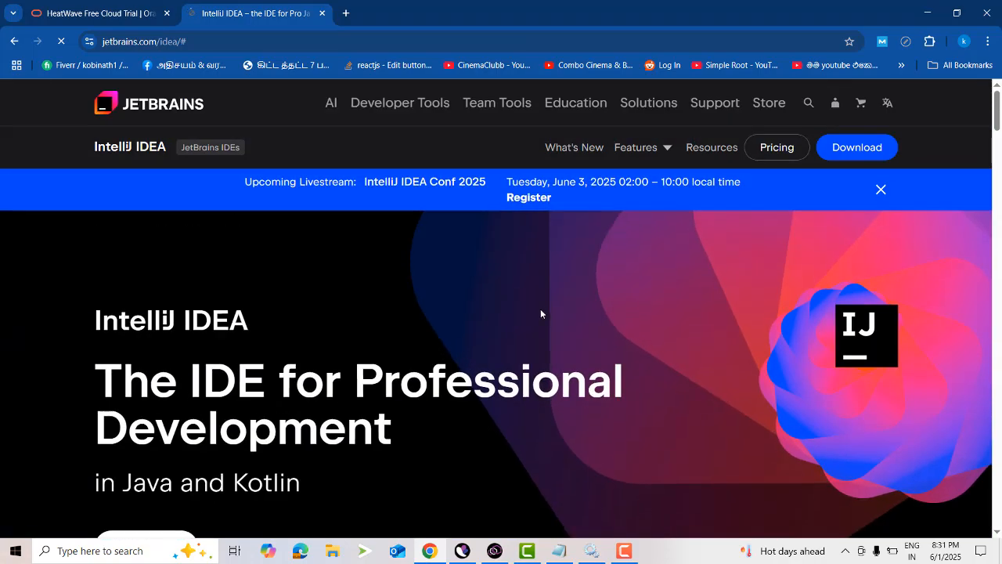
Open the IntelliJ IDEA download page from the product page's introduction and dismiss the cookie notice.
{"action": "scroll", "coordinate": [540, 313], "scroll_direction": "down", "scroll_amount": 2}
{"action": "scroll", "coordinate": [484, 310], "scroll_direction": "down", "scroll_amount": 1}
{"action": "scroll", "coordinate": [211, 392], "scroll_direction": "up", "scroll_amount": 1}
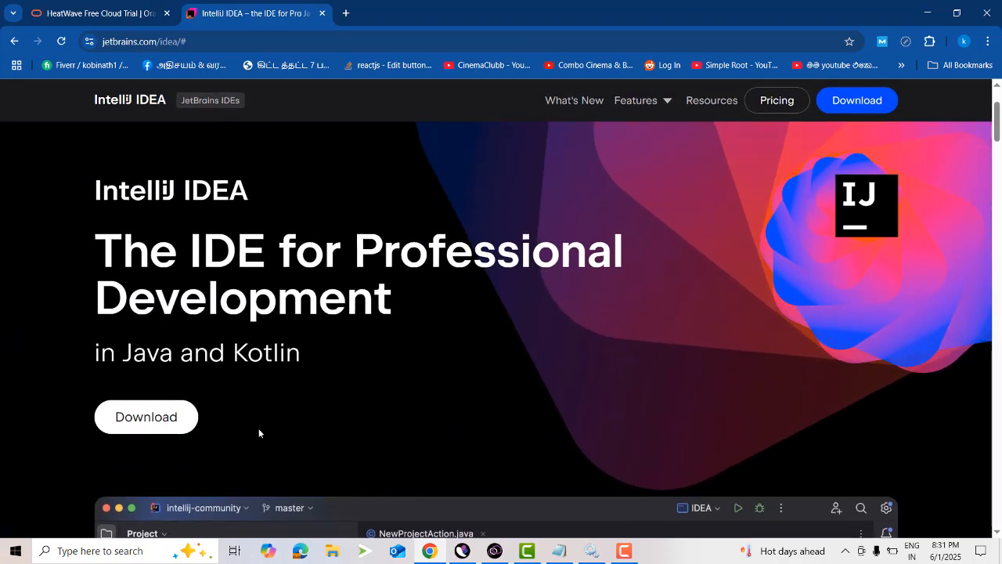
{"action": "left_click", "coordinate": [136, 420]}
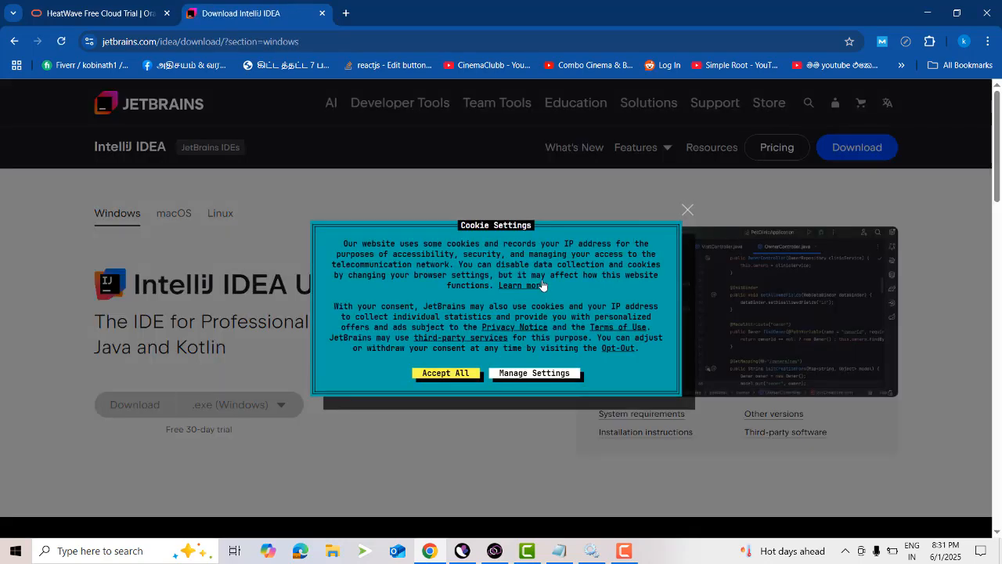
{"action": "left_click", "coordinate": [688, 210]}
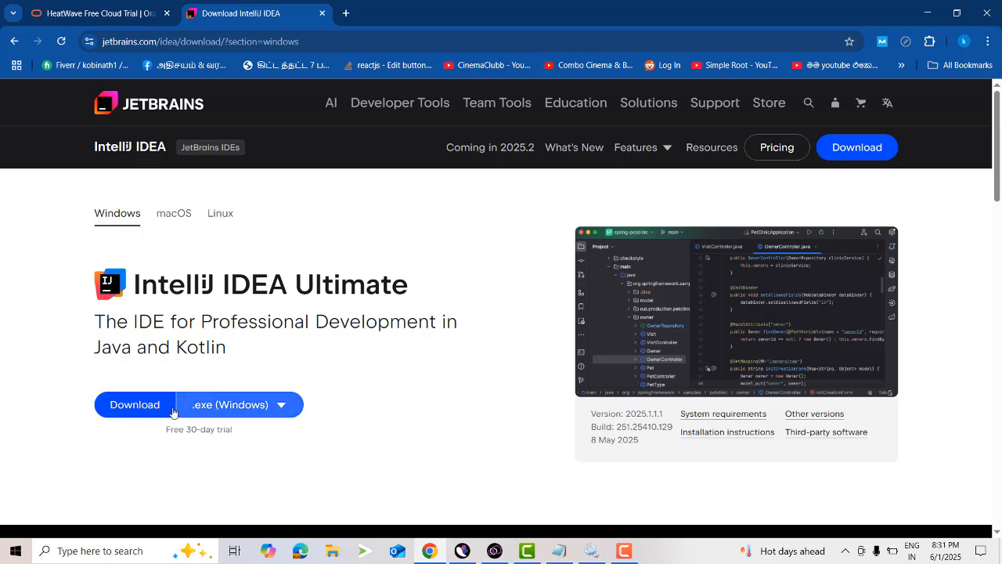
Compare the Ultimate and Community Edition offers for Windows on the download page.
{"action": "scroll", "coordinate": [455, 309], "scroll_direction": "down", "scroll_amount": 3}
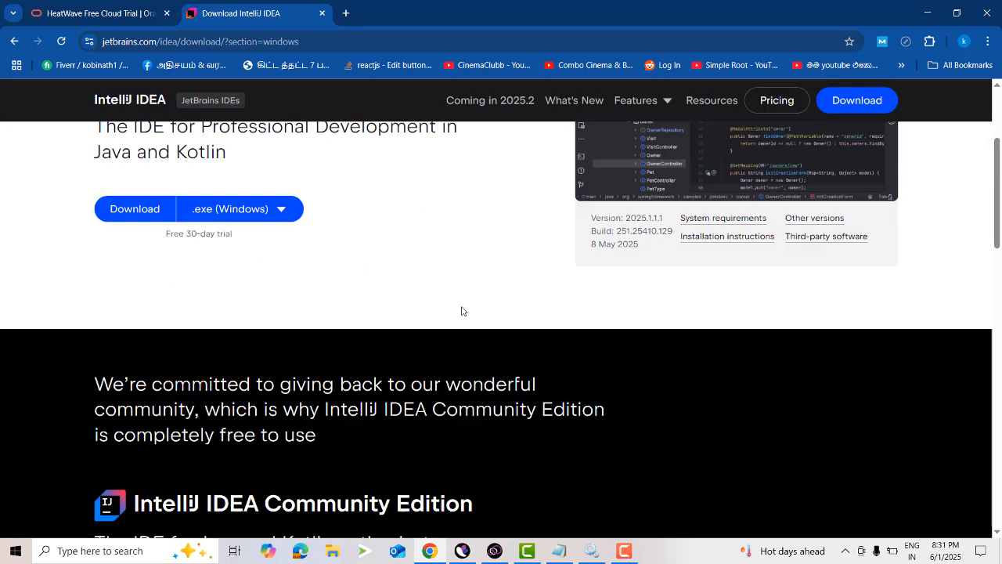
{"action": "scroll", "coordinate": [461, 310], "scroll_direction": "down", "scroll_amount": 3}
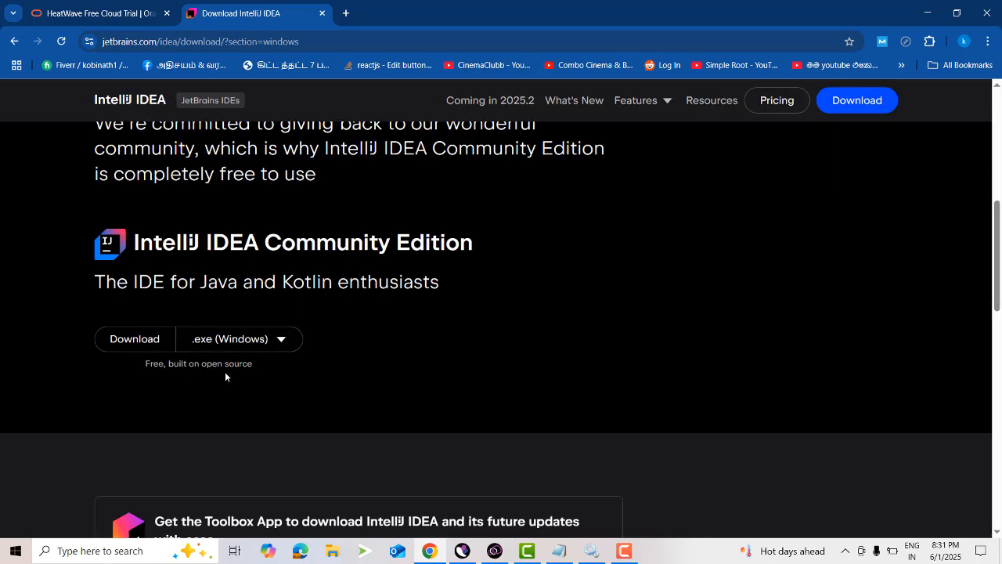
{"action": "scroll", "coordinate": [225, 372], "scroll_direction": "up", "scroll_amount": 6}
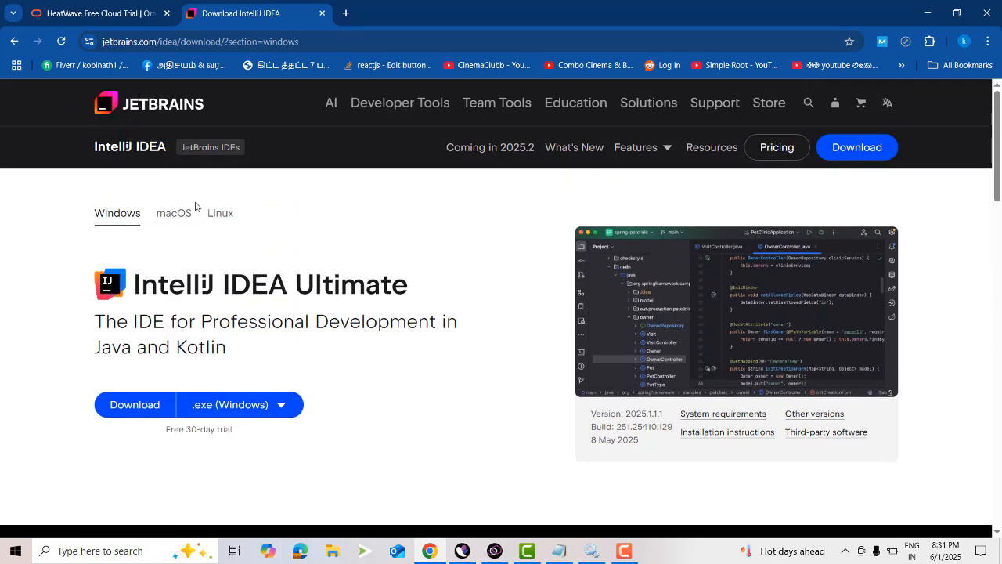
{"action": "scroll", "coordinate": [253, 331], "scroll_direction": "down", "scroll_amount": 2}
{"action": "scroll", "coordinate": [212, 311], "scroll_direction": "up", "scroll_amount": 2}
{"action": "scroll", "coordinate": [328, 450], "scroll_direction": "down", "scroll_amount": 6}
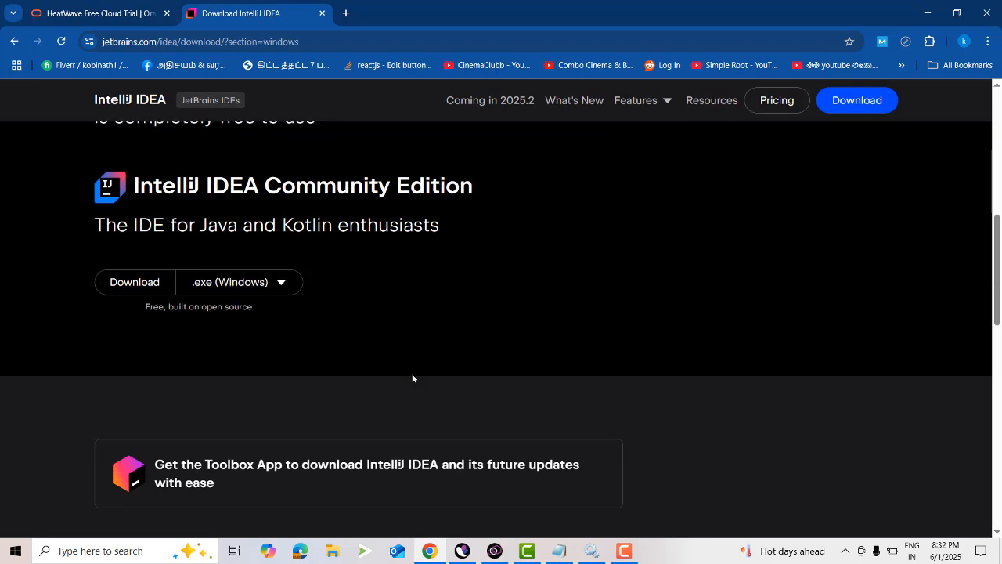
{"action": "scroll", "coordinate": [412, 373], "scroll_direction": "up", "scroll_amount": 2}
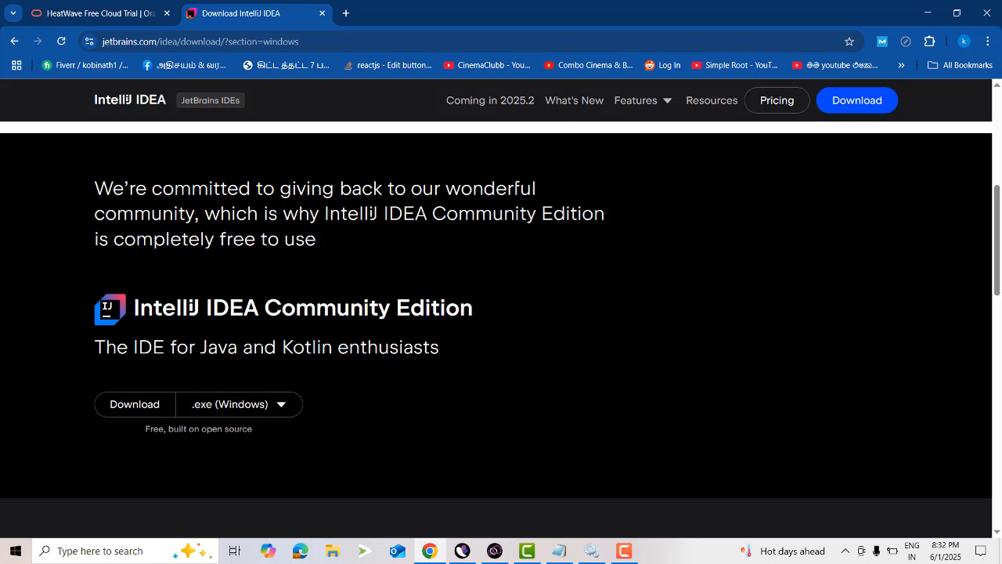
{"action": "scroll", "coordinate": [352, 328], "scroll_direction": "up", "scroll_amount": 5}
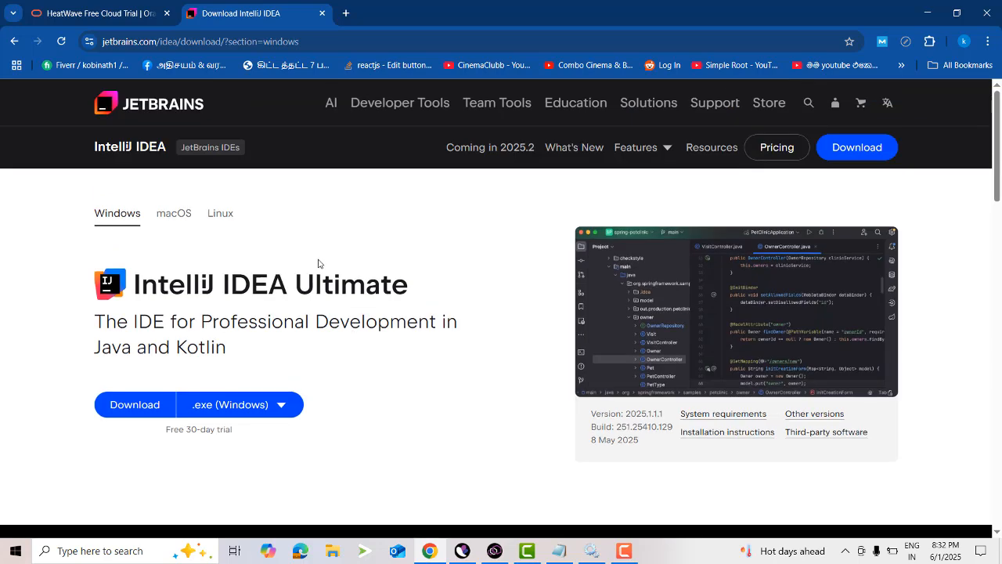
Download the IntelliJ IDEA Community Edition .exe installer for Windows, accept all cookies and check the browser's download progress.
{"action": "scroll", "coordinate": [286, 258], "scroll_direction": "down", "scroll_amount": 1}
{"action": "scroll", "coordinate": [267, 348], "scroll_direction": "down", "scroll_amount": 5}
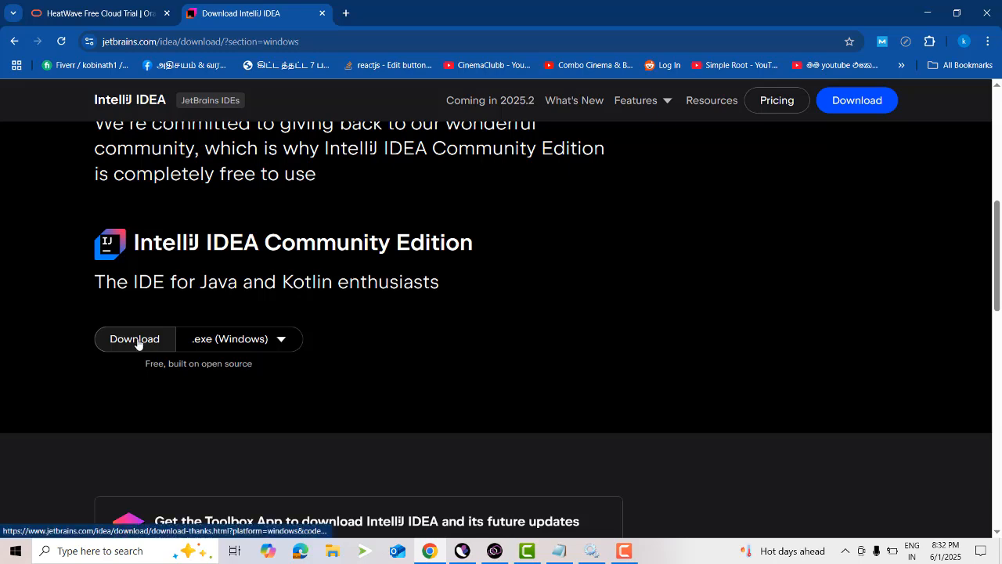
{"action": "left_click", "coordinate": [141, 345]}
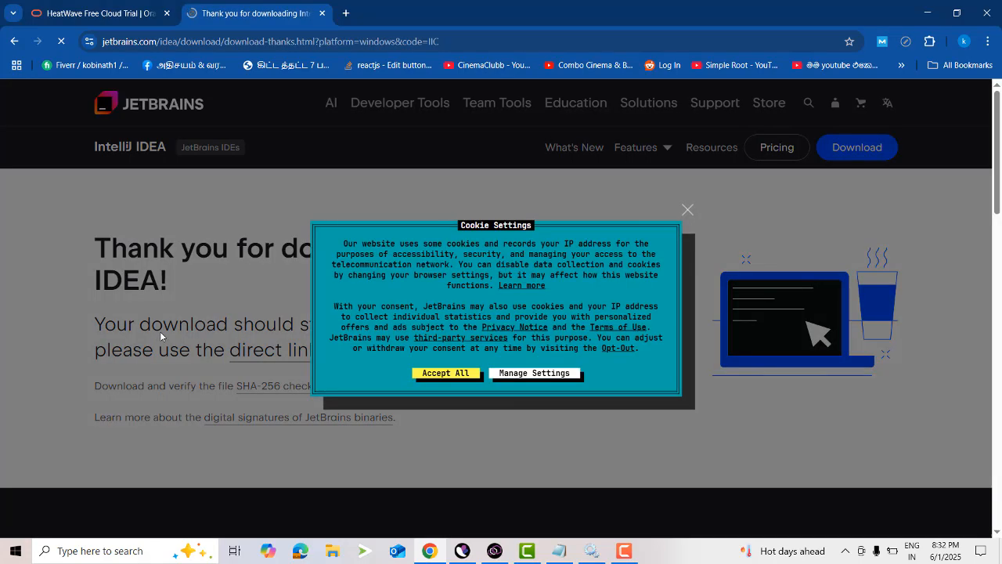
{"action": "left_click", "coordinate": [447, 376]}
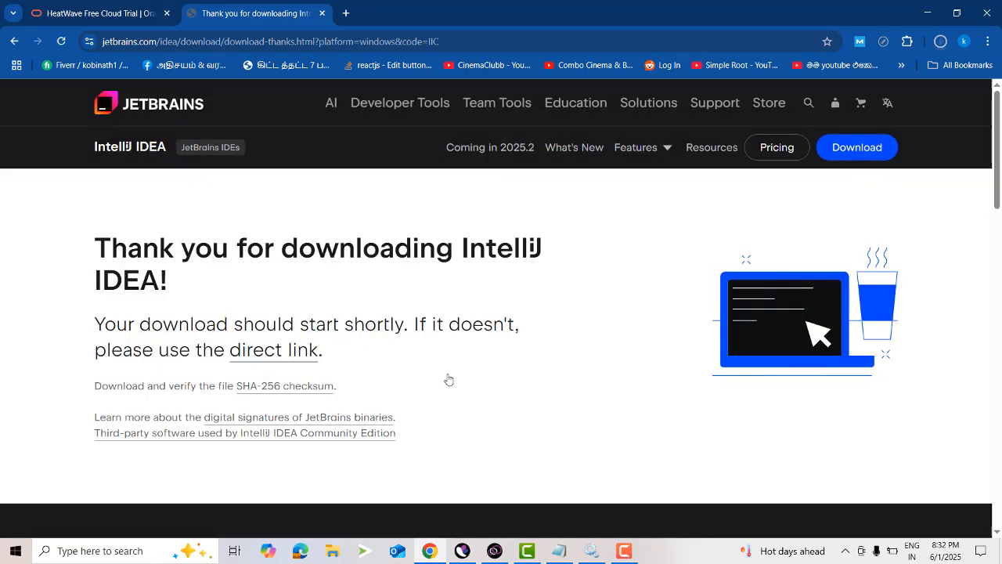
{"action": "left_click", "coordinate": [942, 46]}
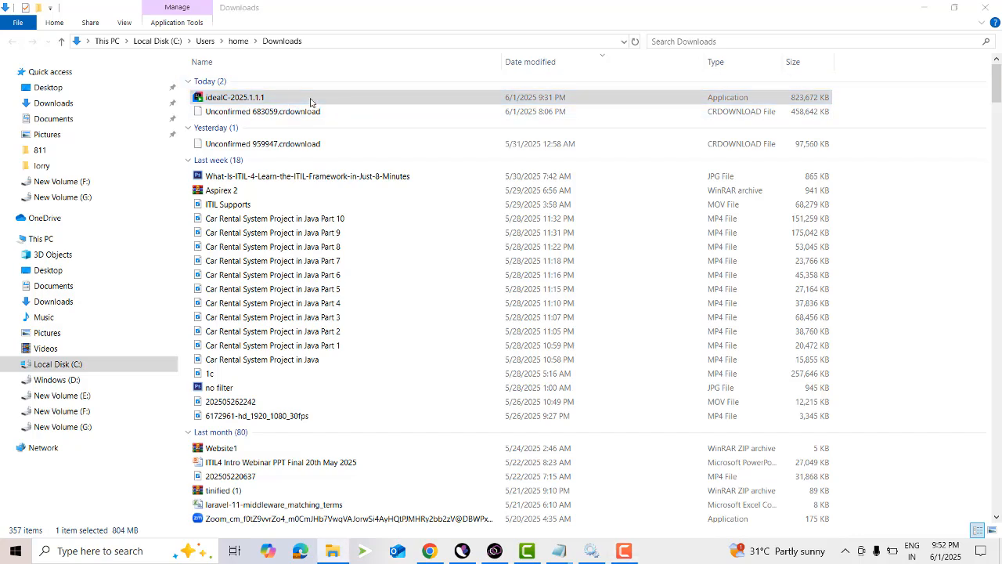
Launch the ideaIC-2025.1.1.1 installer from Downloads, review the destination folder path and accept the default install location.
{"action": "left_click", "coordinate": [311, 102]}
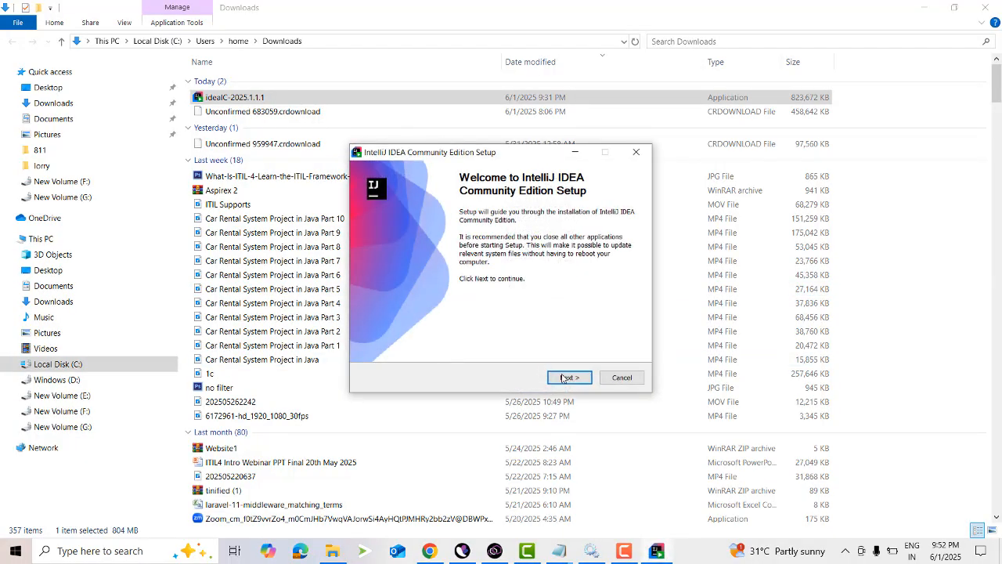
{"action": "left_click", "coordinate": [564, 378]}
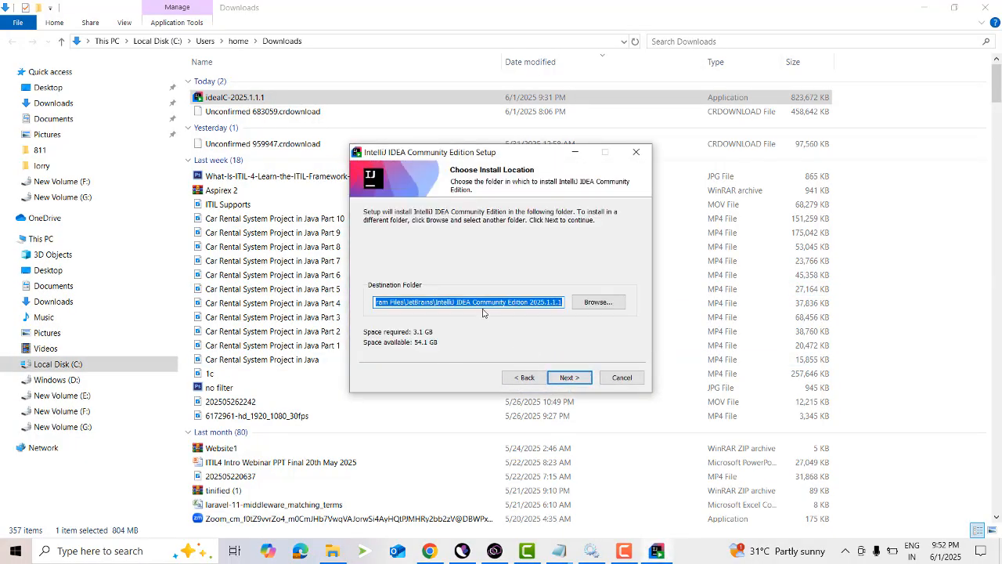
{"action": "left_click_drag", "start_coordinate": [481, 302], "coordinate": [310, 297]}
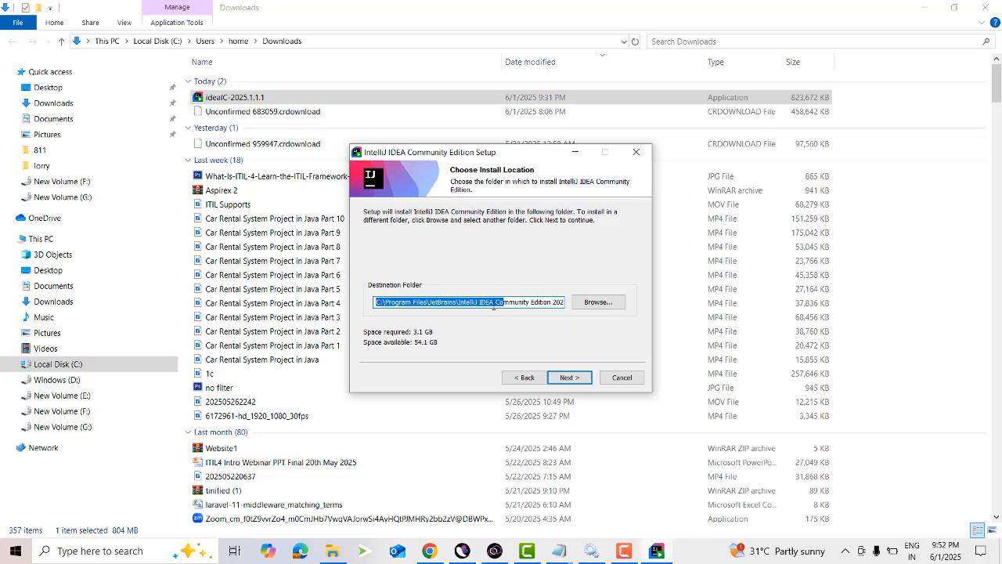
{"action": "left_click", "coordinate": [493, 303]}
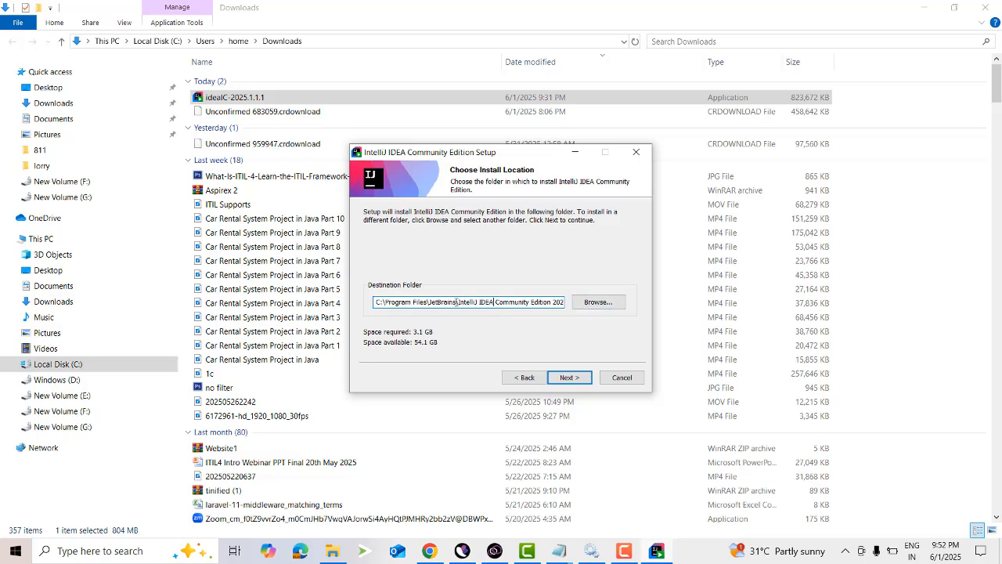
{"action": "left_click_drag", "start_coordinate": [464, 302], "coordinate": [669, 315]}
{"action": "left_click_drag", "start_coordinate": [560, 303], "coordinate": [288, 294]}
{"action": "left_click", "coordinate": [570, 378]}
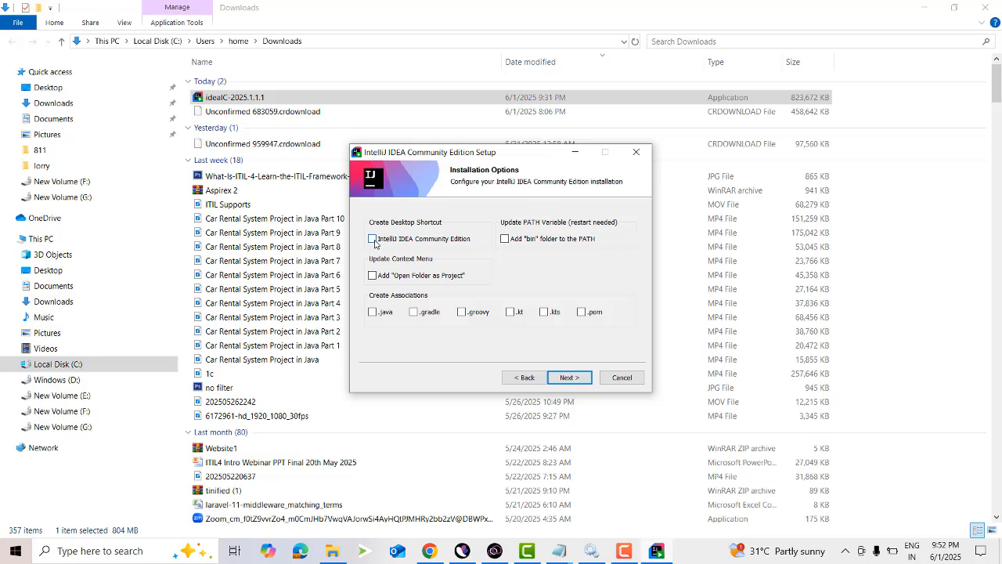
Install with no optional settings and the JetBrains Start Menu folder, show the details, and finish setup with the run option enabled.
{"action": "left_click", "coordinate": [574, 379]}
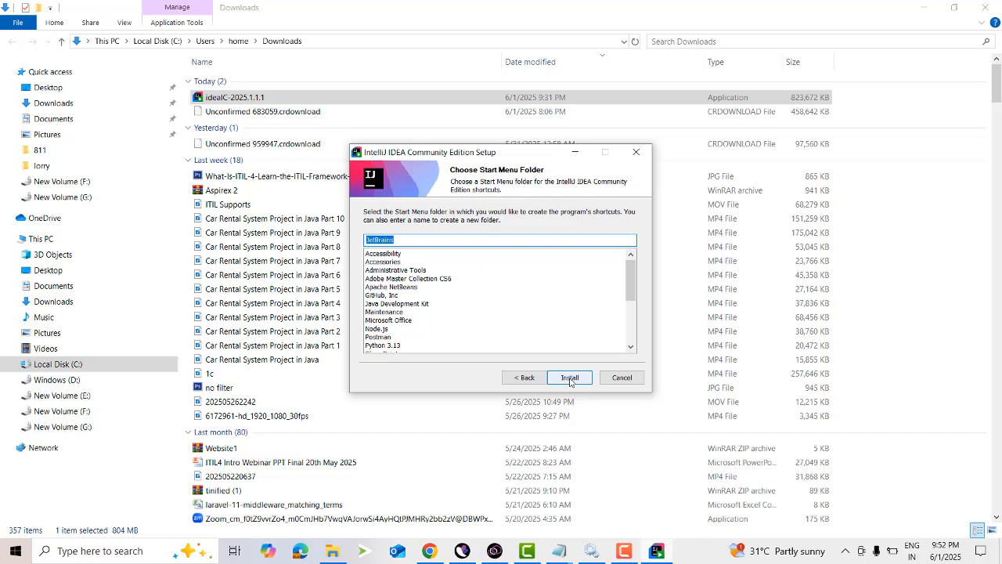
{"action": "left_click", "coordinate": [571, 379]}
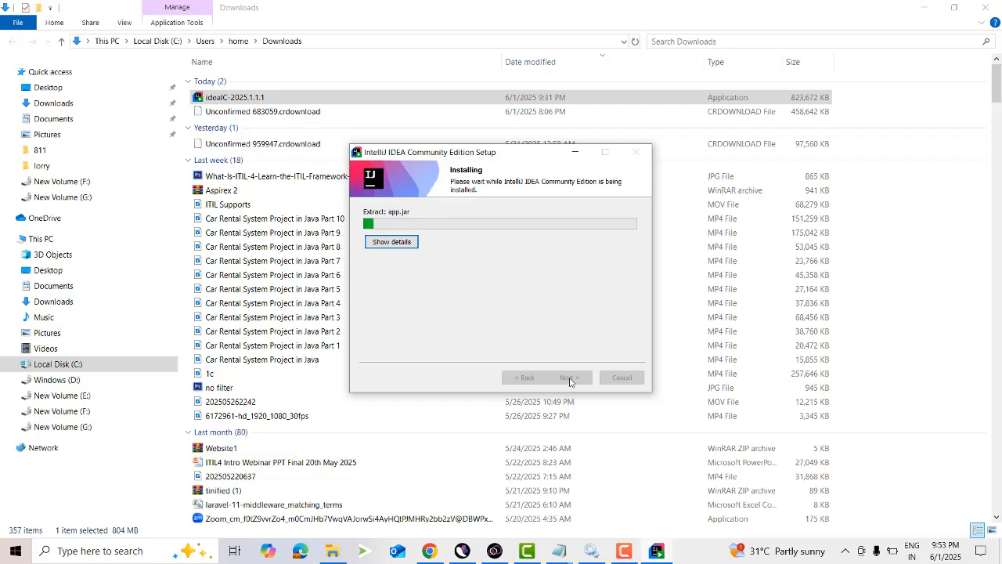
{"action": "left_click", "coordinate": [376, 244]}
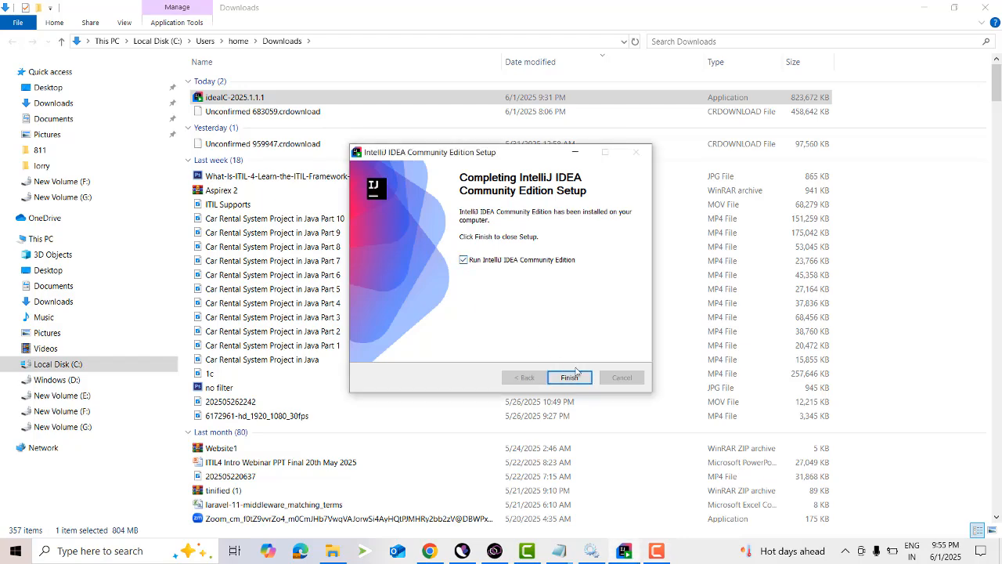
{"action": "left_click", "coordinate": [569, 377]}
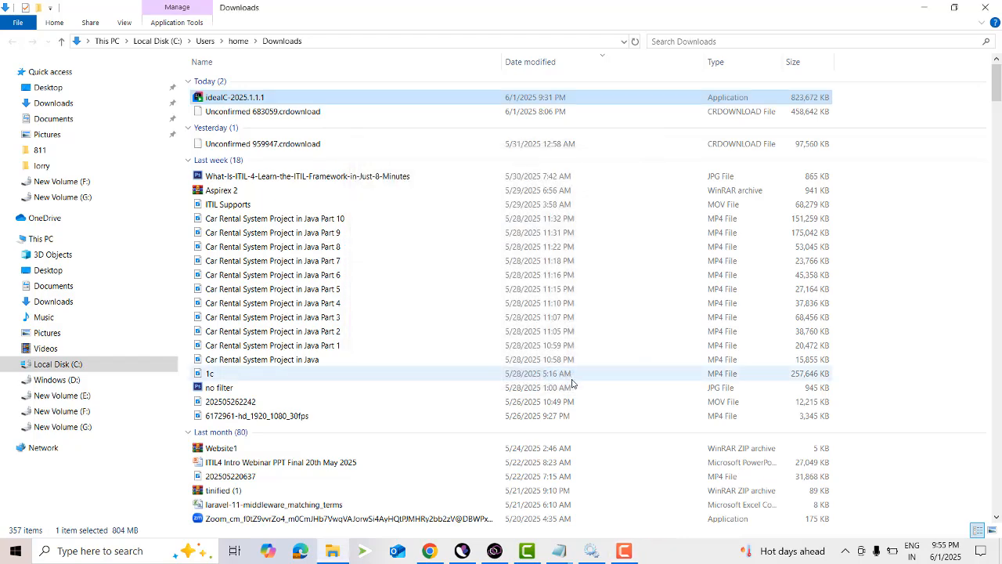
{"action": "left_click", "coordinate": [115, 545]}
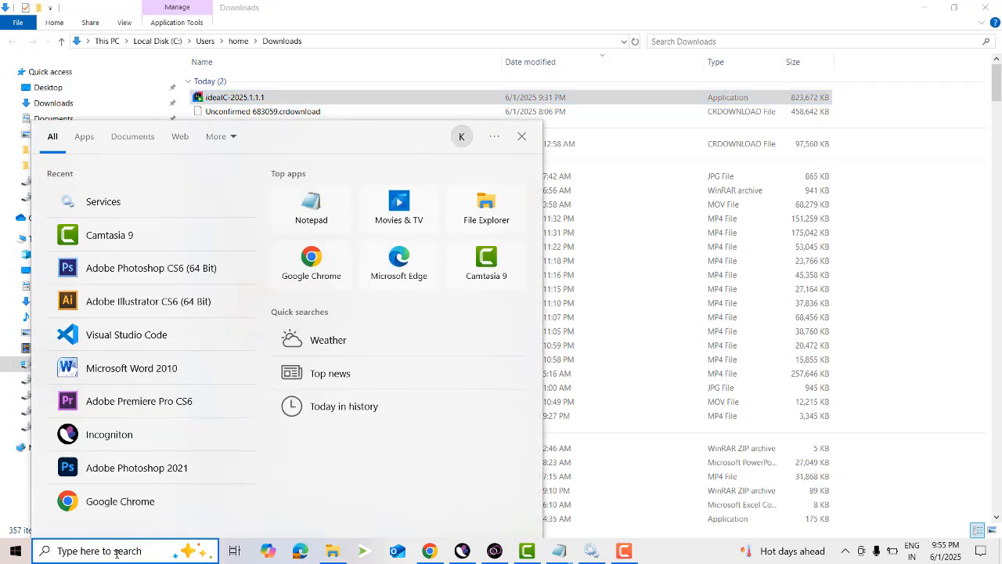
{"action": "type", "text": "int"}
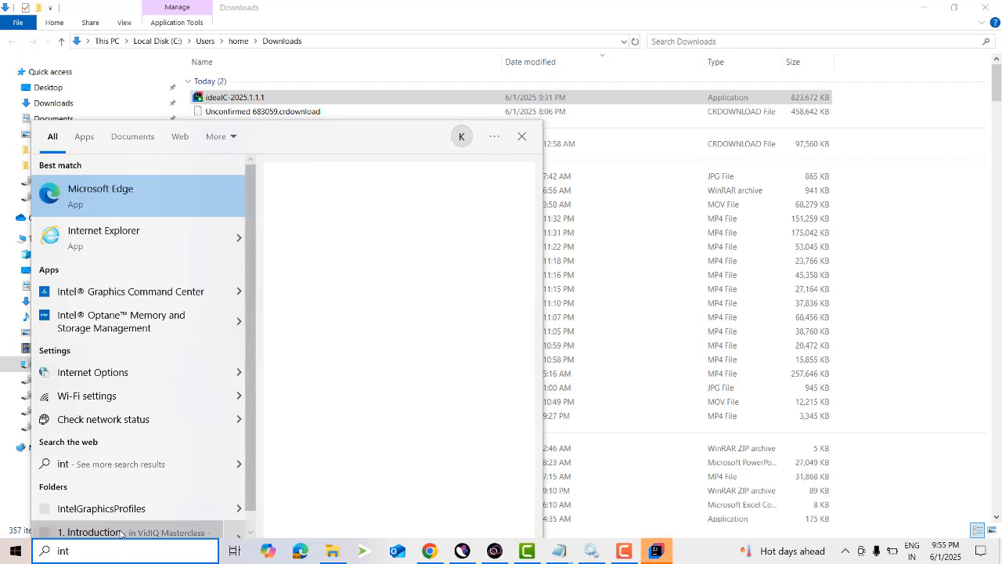
{"action": "type", "text": "e"}
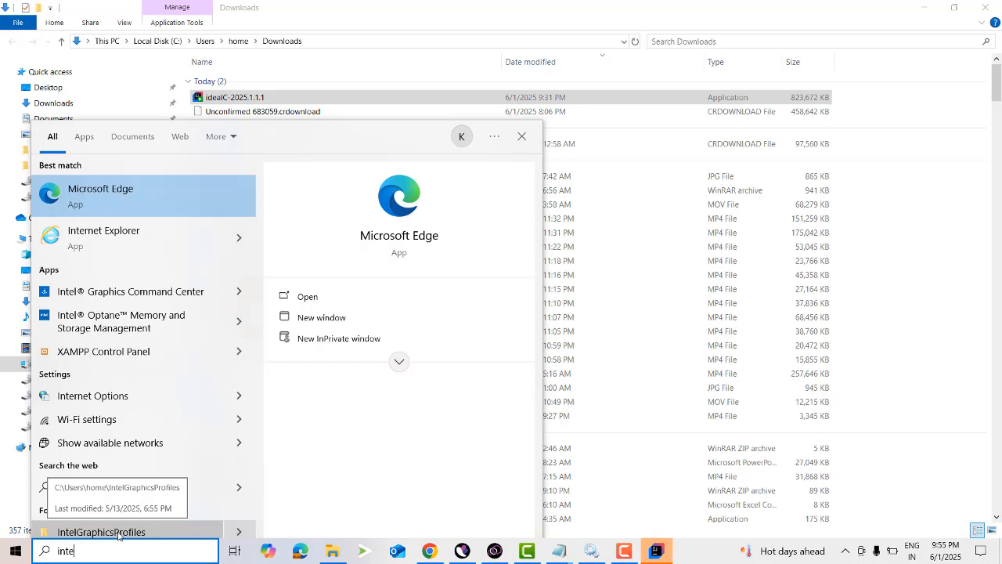
Bring up the IntelliJ IDEA User Agreement, accept its terms and decline sending anonymous statistics to JetBrains.
{"action": "left_click", "coordinate": [662, 554]}
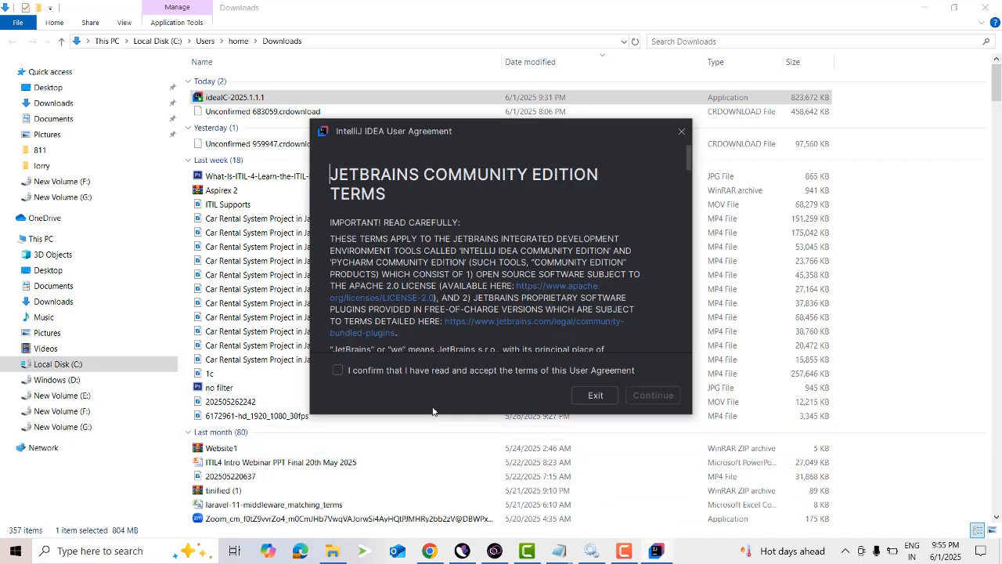
{"action": "left_click", "coordinate": [341, 371]}
{"action": "left_click", "coordinate": [640, 397]}
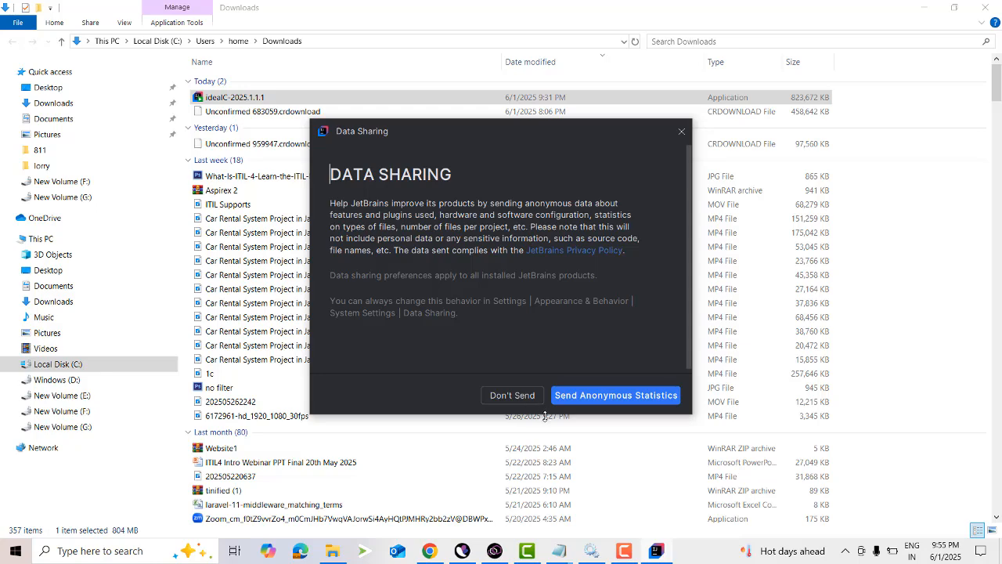
{"action": "left_click", "coordinate": [506, 400]}
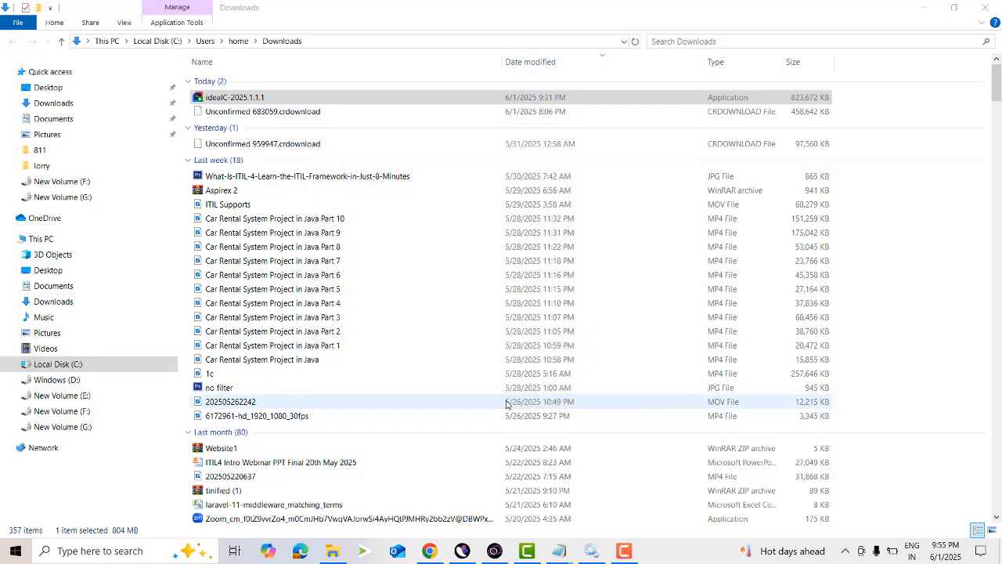
Skip importing settings from Visual Studio Code and maximize the IntelliJ IDEA welcome window.
{"action": "mouse_move", "coordinate": [656, 550]}
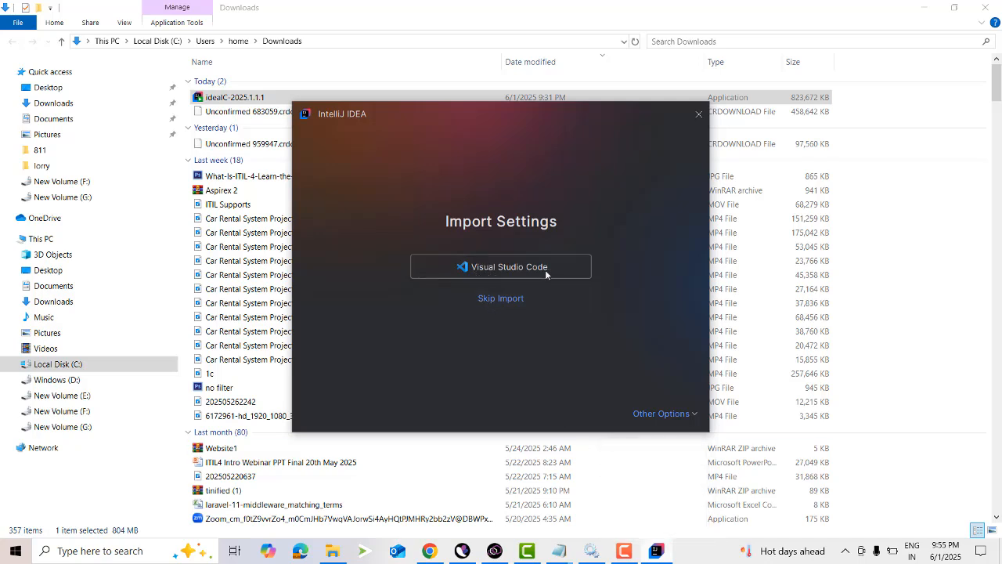
{"action": "left_click", "coordinate": [498, 298]}
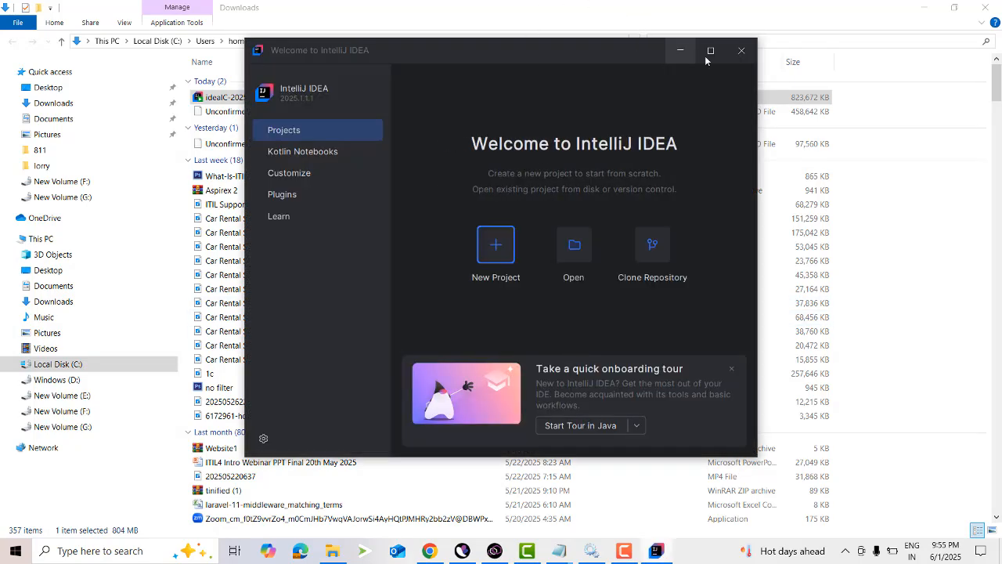
{"action": "left_click", "coordinate": [708, 51]}
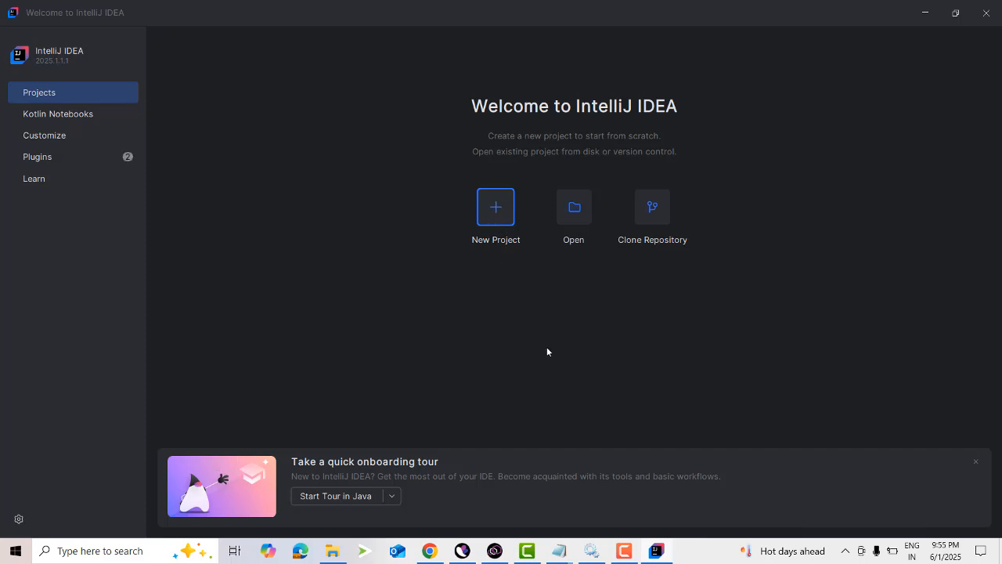
Create a new Java project named firstapp with the IntelliJ build system, Oracle OpenJDK 17.0.12 and sample code.
{"action": "key", "text": "Return"}
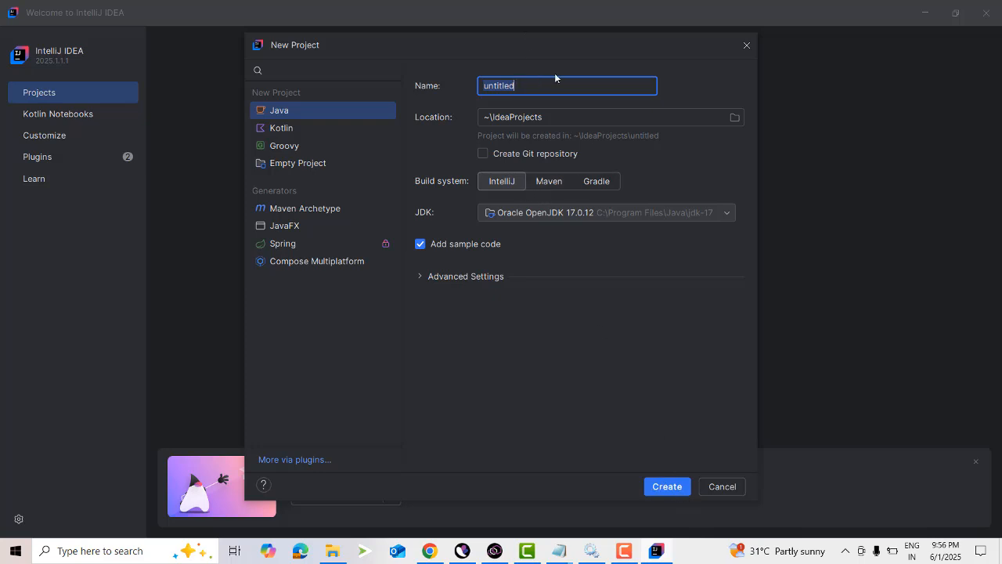
{"action": "type", "text": "firstapp"}
{"action": "left_click", "coordinate": [678, 488]}
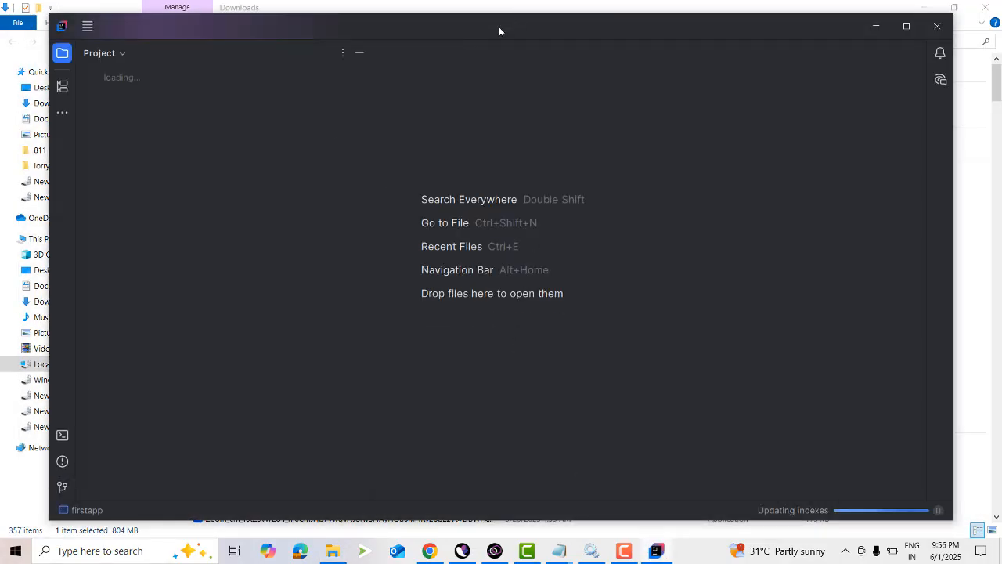
Maximize the firstapp project window and open the Main class from the src folder in the editor.
{"action": "double_click", "coordinate": [499, 28]}
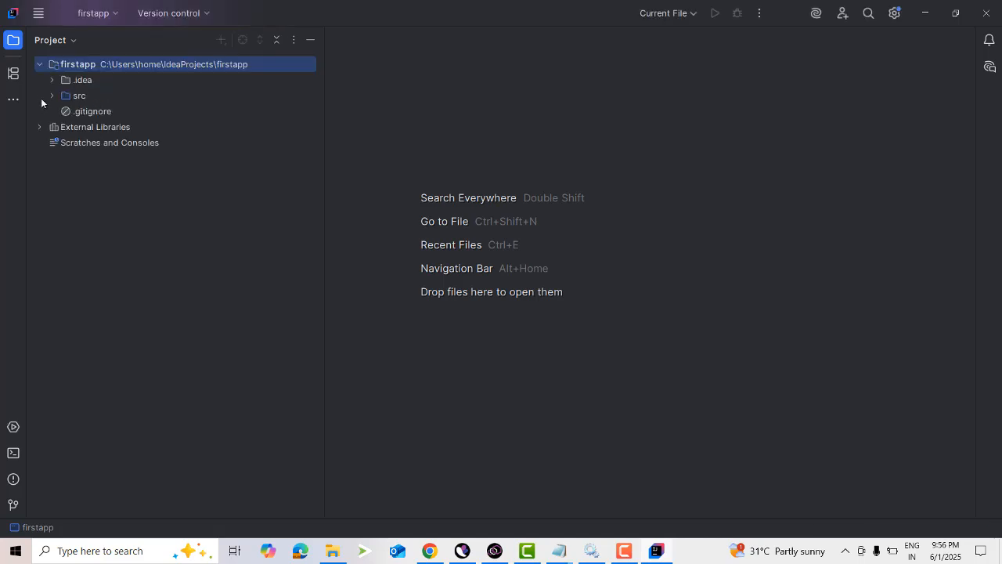
{"action": "left_click", "coordinate": [52, 95]}
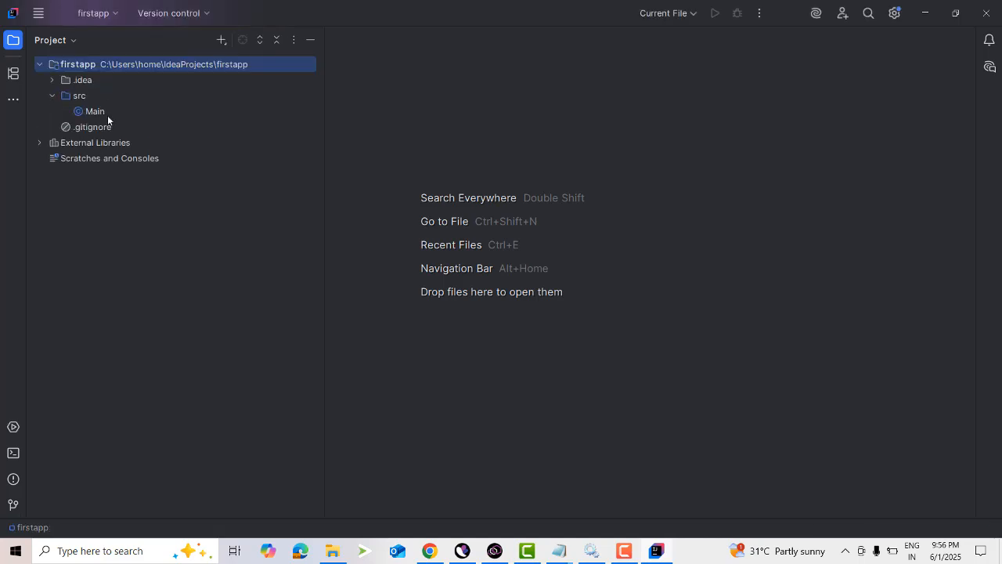
{"action": "left_click", "coordinate": [93, 112]}
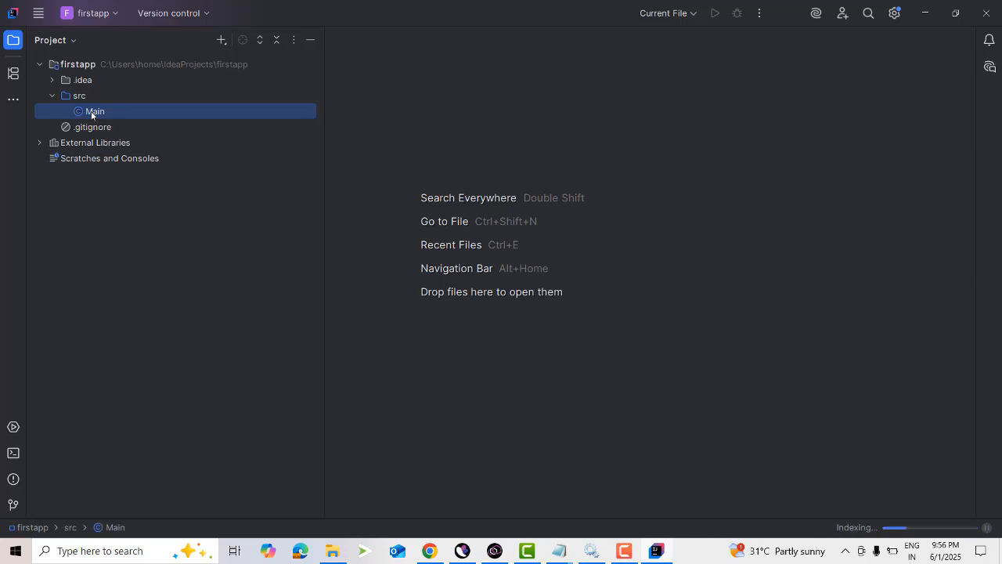
{"action": "double_click", "coordinate": [93, 113]}
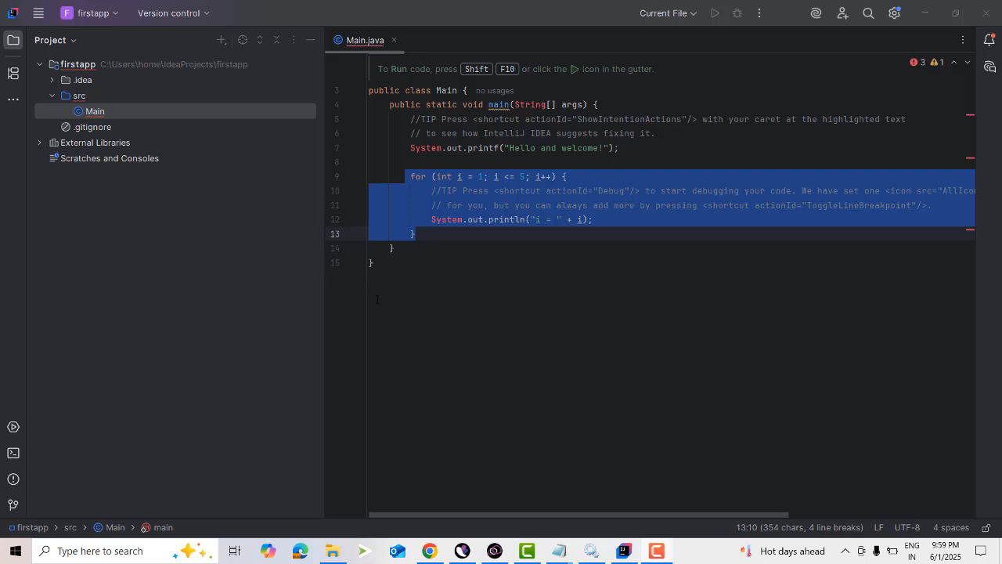
Close the firstapp project window.
{"action": "left_click", "coordinate": [984, 19]}
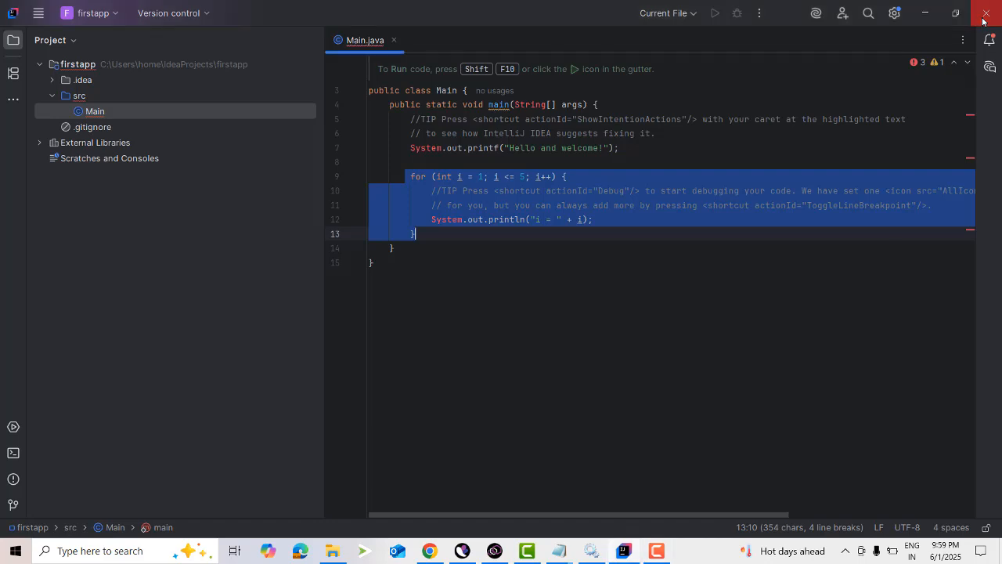
{"action": "left_click", "coordinate": [519, 302]}
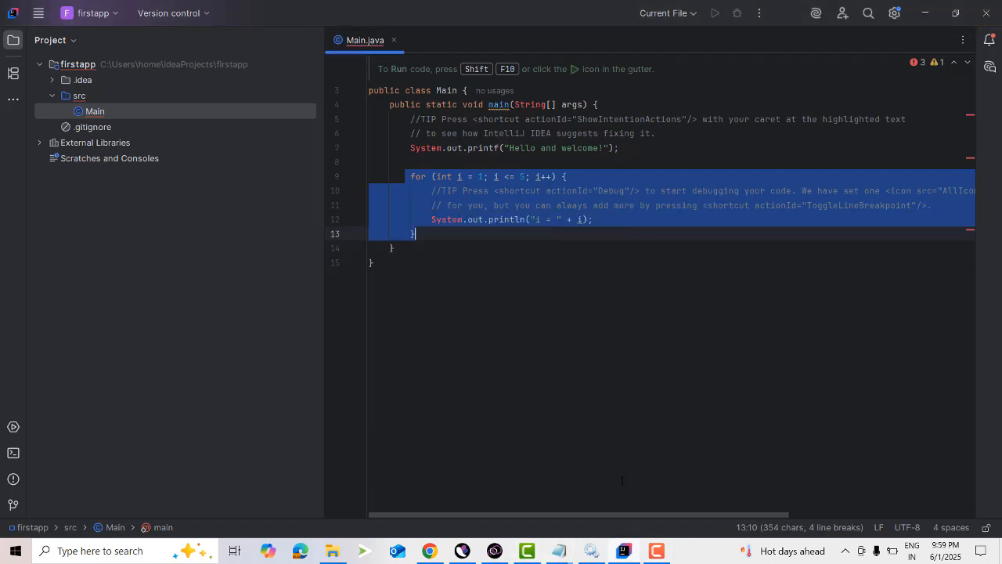